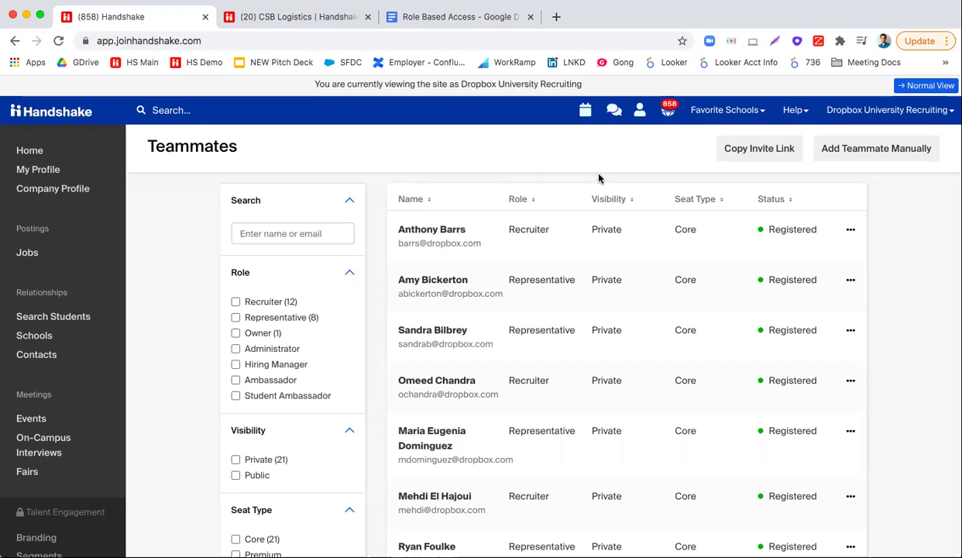
Open the account menu for Dropbox University Recruiting in the top-right navigation bar
{"action": "left_click", "coordinate": [846, 110]}
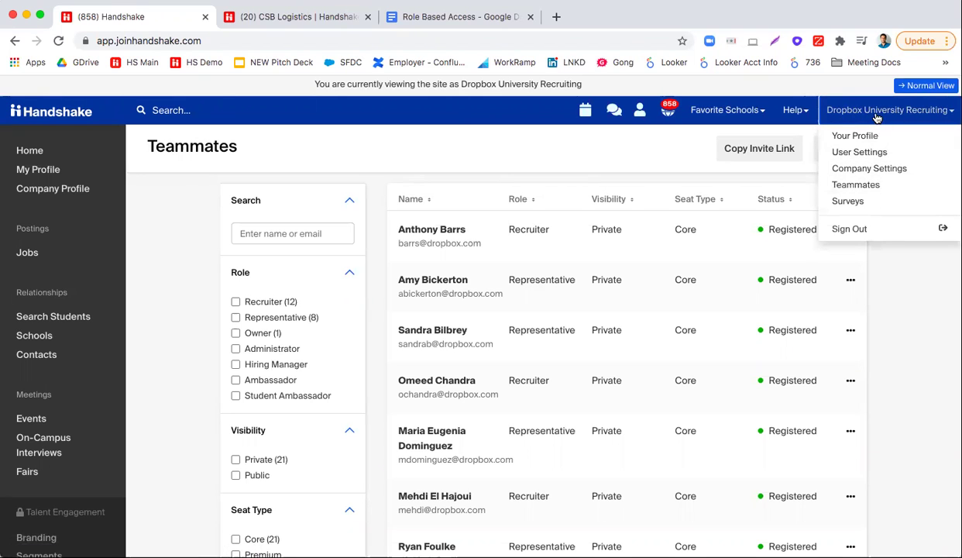
Go to the Teammates page listing all 21 teammates with their roles and Core seats
{"action": "left_click", "coordinate": [850, 186]}
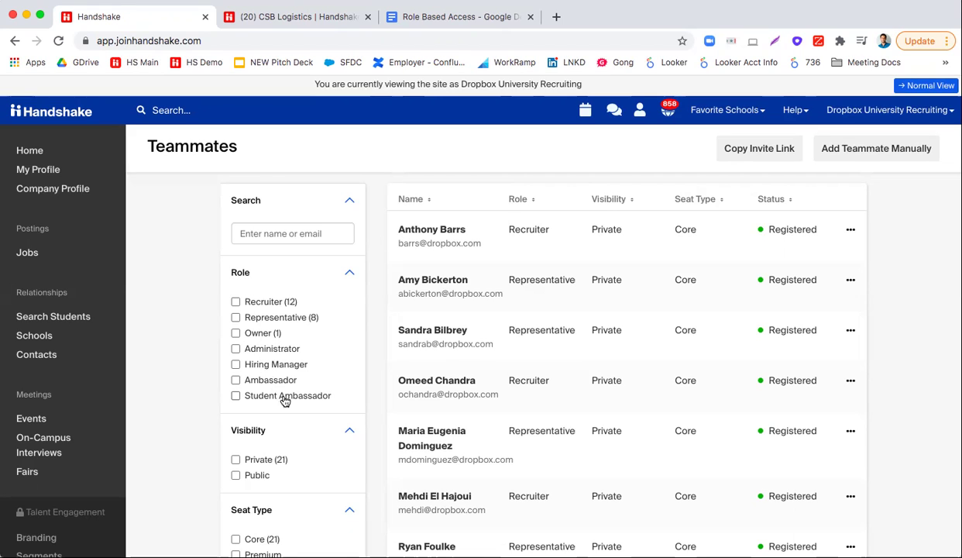
Switch to the Role Based Access Google Doc and scroll up to its role permissions table
{"action": "left_click", "coordinate": [426, 26]}
{"action": "scroll", "coordinate": [364, 232], "scroll_direction": "up", "scroll_amount": 1}
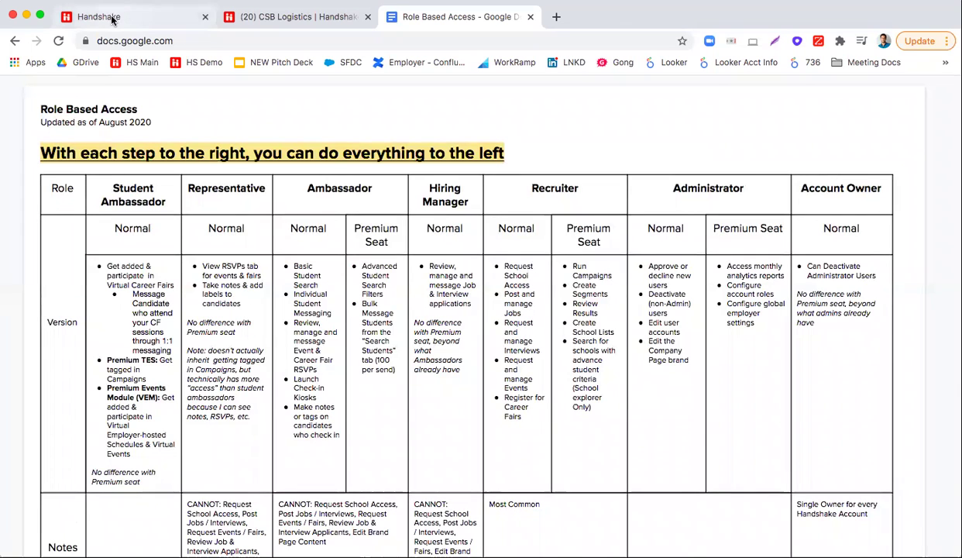
Return to the Handshake Teammates list in the other browser tab
{"action": "left_click", "coordinate": [110, 17]}
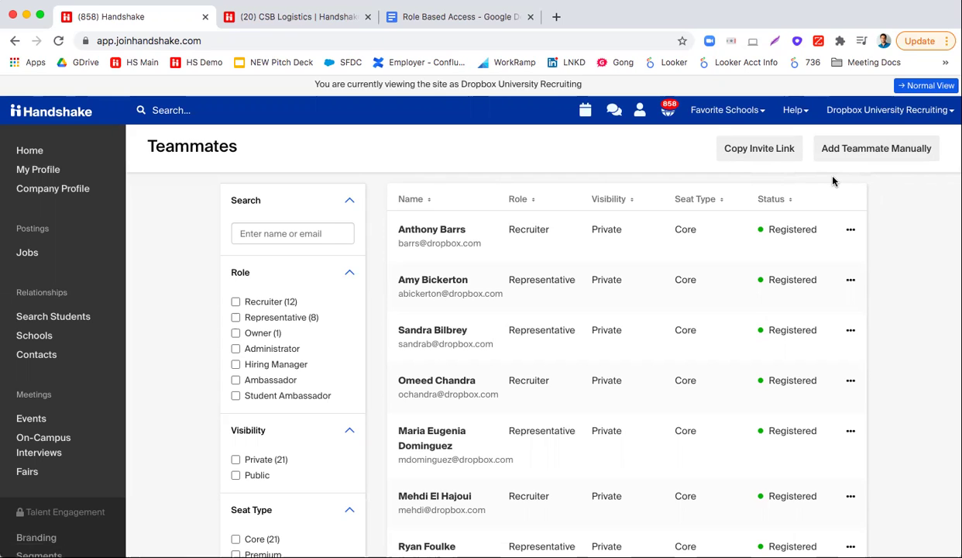
Open the Dropbox Company Profile and scroll through its About section and review highlights
{"action": "scroll", "coordinate": [171, 378], "scroll_direction": "down", "scroll_amount": 3}
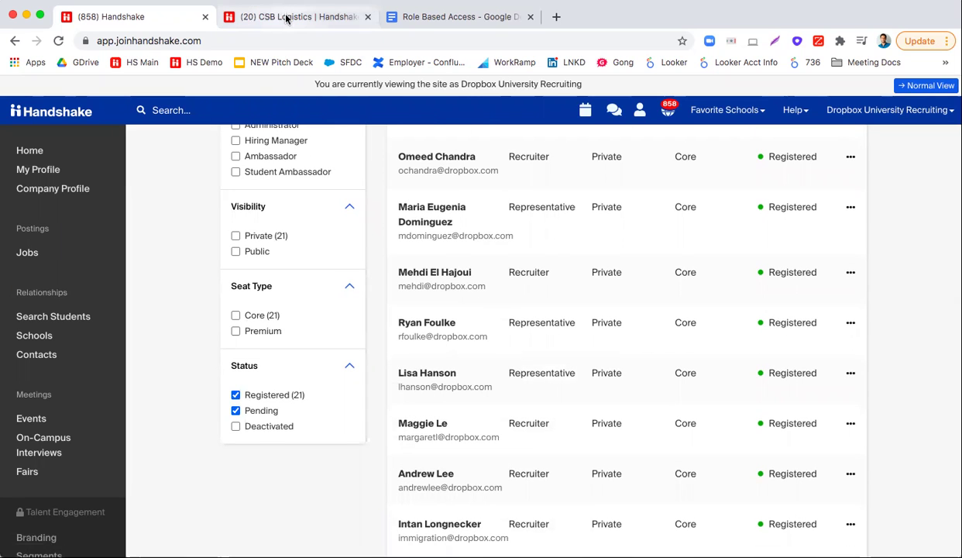
{"action": "left_click", "coordinate": [45, 193]}
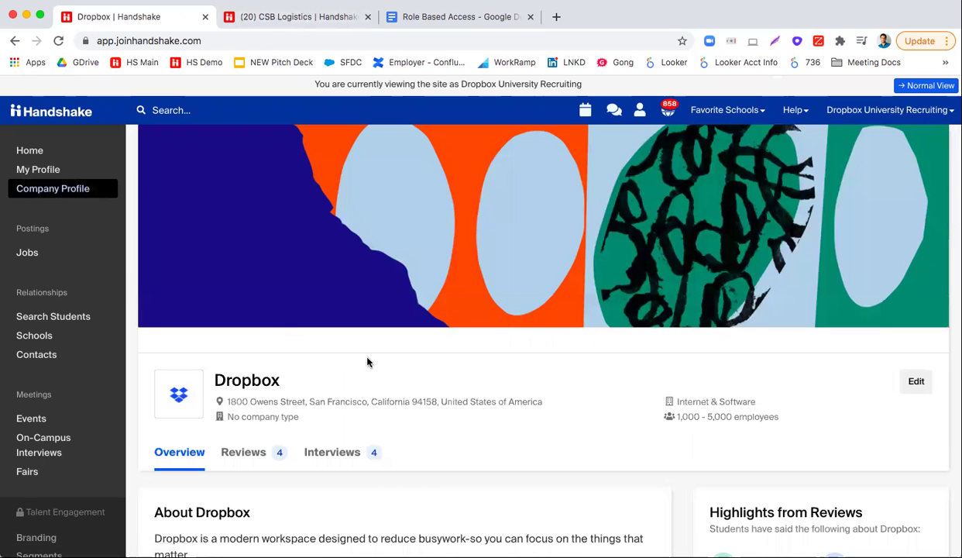
{"action": "scroll", "coordinate": [399, 369], "scroll_direction": "down", "scroll_amount": 4}
{"action": "scroll", "coordinate": [399, 369], "scroll_direction": "down", "scroll_amount": 2}
{"action": "scroll", "coordinate": [399, 369], "scroll_direction": "up", "scroll_amount": 5}
{"action": "scroll", "coordinate": [407, 362], "scroll_direction": "down", "scroll_amount": 3}
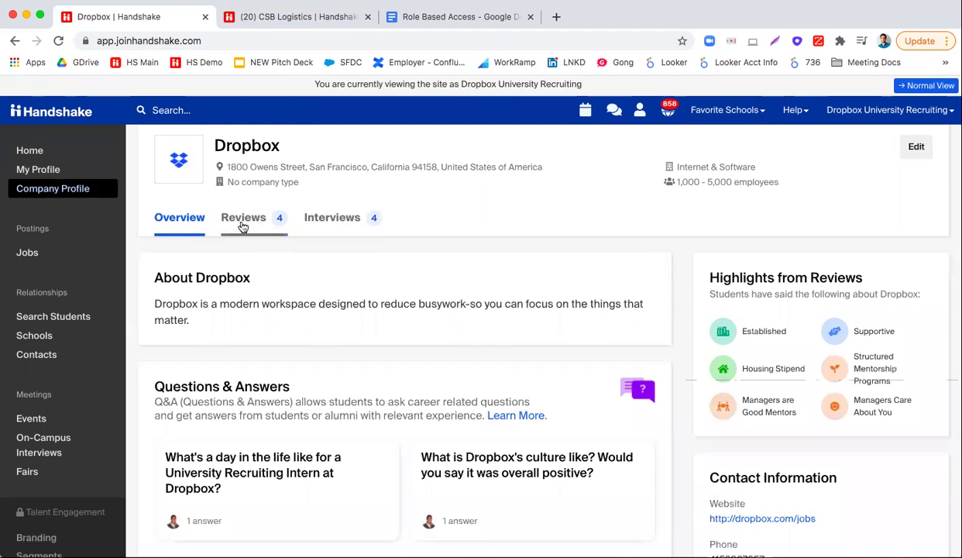
Scroll through Dropbox's 4 student internship reviews, starting with the summer 2019 Software Engineer Intern review
{"action": "left_click", "coordinate": [242, 224]}
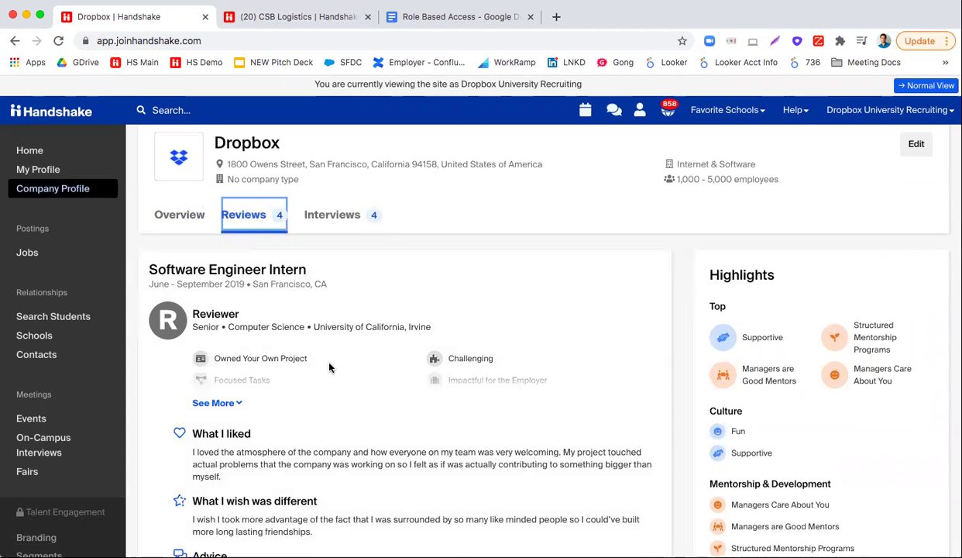
{"action": "scroll", "coordinate": [318, 351], "scroll_direction": "down", "scroll_amount": 2}
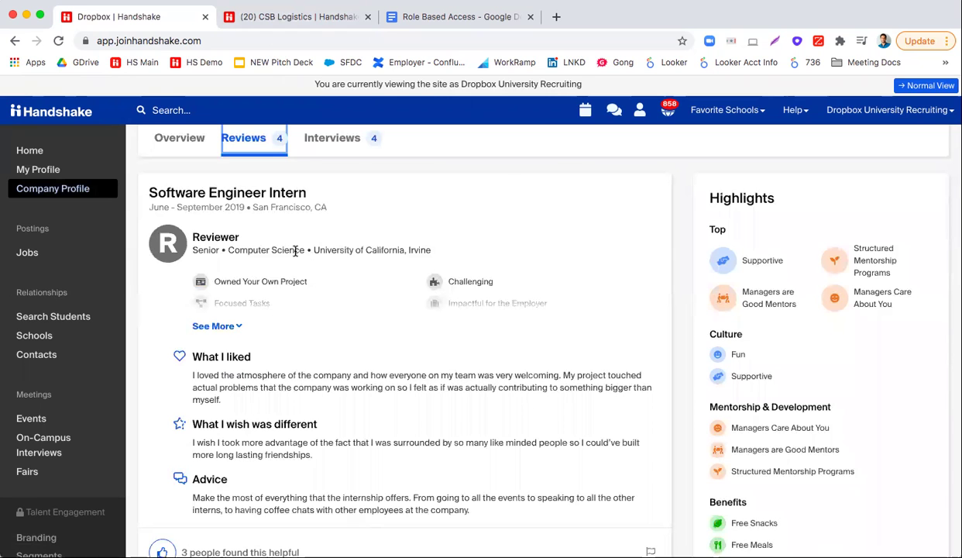
{"action": "scroll", "coordinate": [295, 251], "scroll_direction": "down", "scroll_amount": 1}
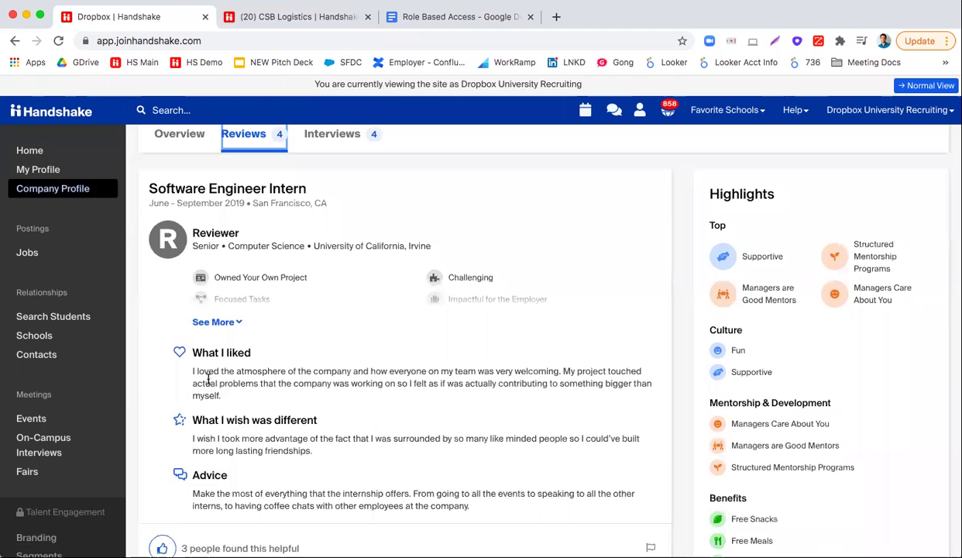
{"action": "scroll", "coordinate": [235, 380], "scroll_direction": "down", "scroll_amount": 1}
{"action": "scroll", "coordinate": [258, 391], "scroll_direction": "down", "scroll_amount": 3}
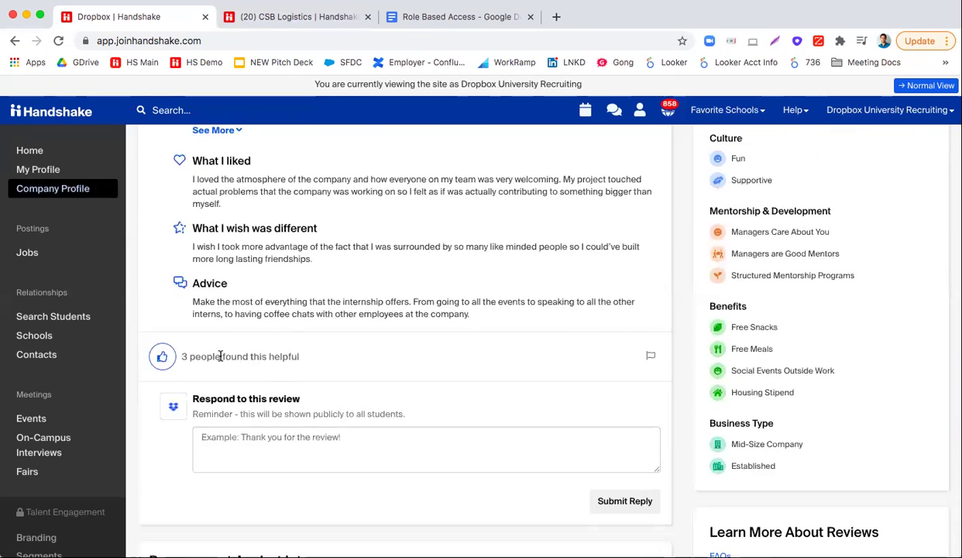
{"action": "scroll", "coordinate": [277, 357], "scroll_direction": "down", "scroll_amount": 8}
{"action": "scroll", "coordinate": [279, 359], "scroll_direction": "down", "scroll_amount": 8}
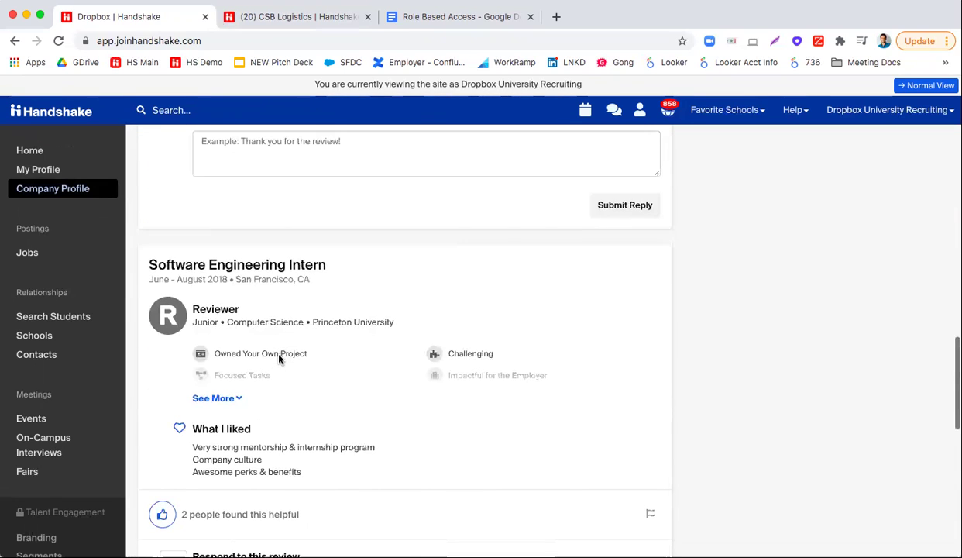
{"action": "scroll", "coordinate": [276, 356], "scroll_direction": "up", "scroll_amount": 2}
{"action": "scroll", "coordinate": [279, 355], "scroll_direction": "up", "scroll_amount": 20}
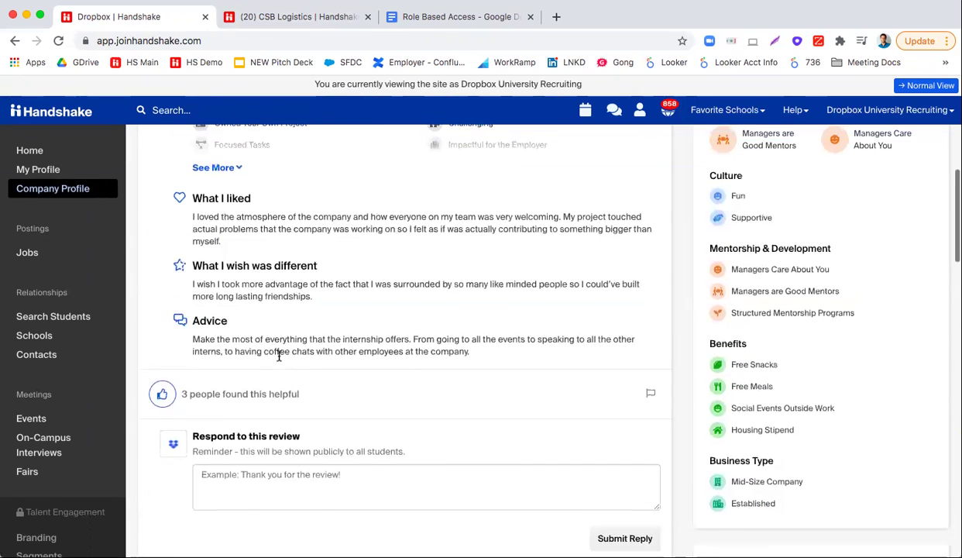
{"action": "scroll", "coordinate": [294, 349], "scroll_direction": "down", "scroll_amount": 2}
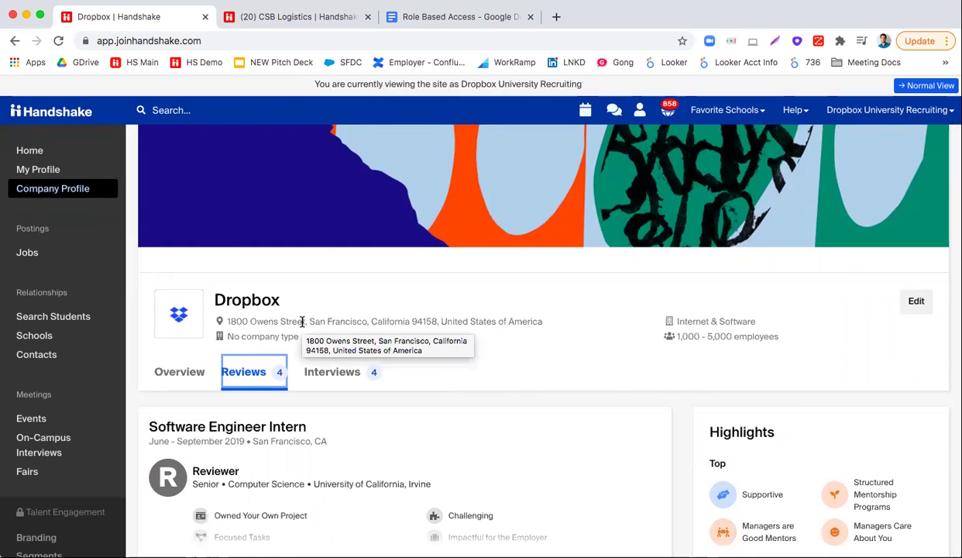
Browse Dropbox's interview reviews, such as the Business Analyst Intern interview
{"action": "left_click", "coordinate": [333, 374]}
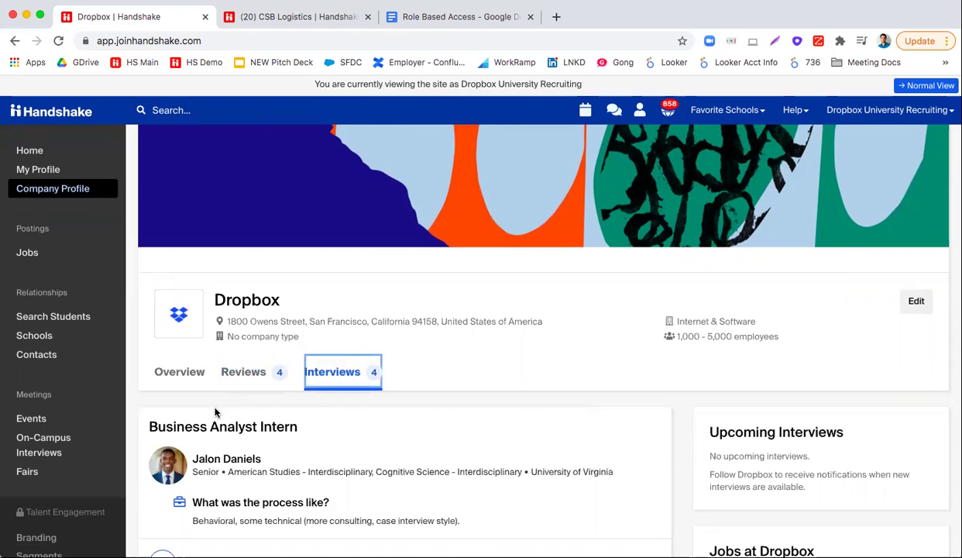
{"action": "scroll", "coordinate": [216, 413], "scroll_direction": "down", "scroll_amount": 2}
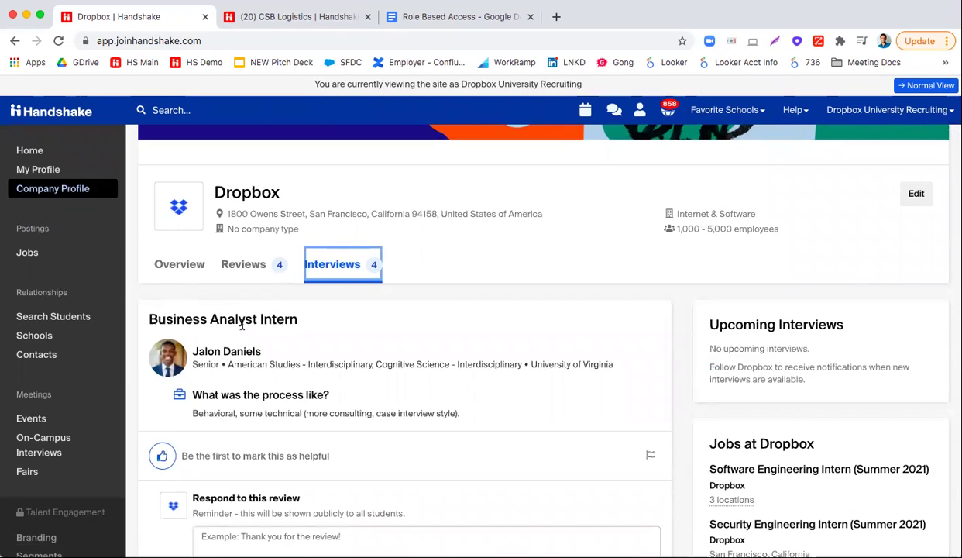
{"action": "scroll", "coordinate": [243, 325], "scroll_direction": "down", "scroll_amount": 4}
{"action": "scroll", "coordinate": [243, 325], "scroll_direction": "up", "scroll_amount": 1}
{"action": "scroll", "coordinate": [243, 325], "scroll_direction": "up", "scroll_amount": 6}
{"action": "left_click", "coordinate": [174, 424]}
{"action": "scroll", "coordinate": [345, 387], "scroll_direction": "down", "scroll_amount": 3}
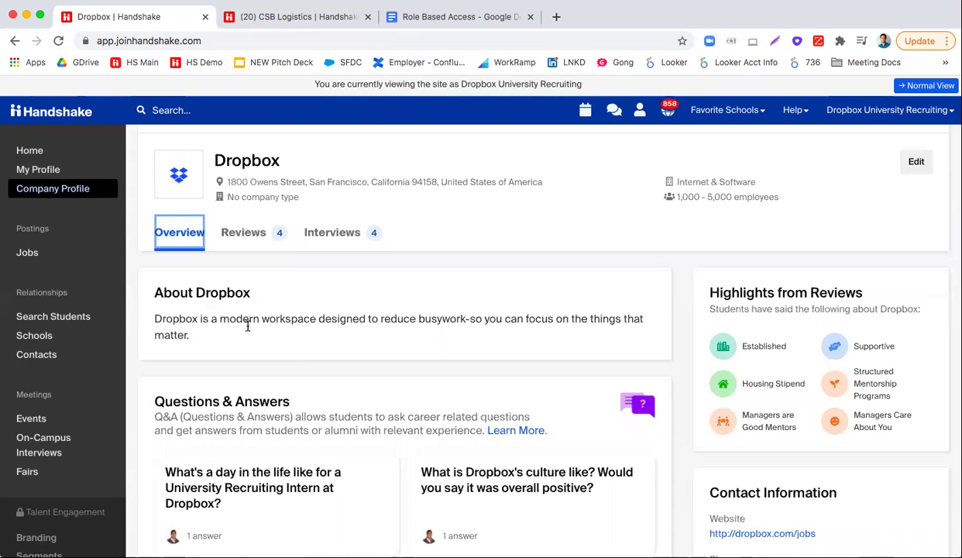
{"action": "scroll", "coordinate": [269, 297], "scroll_direction": "down", "scroll_amount": 3}
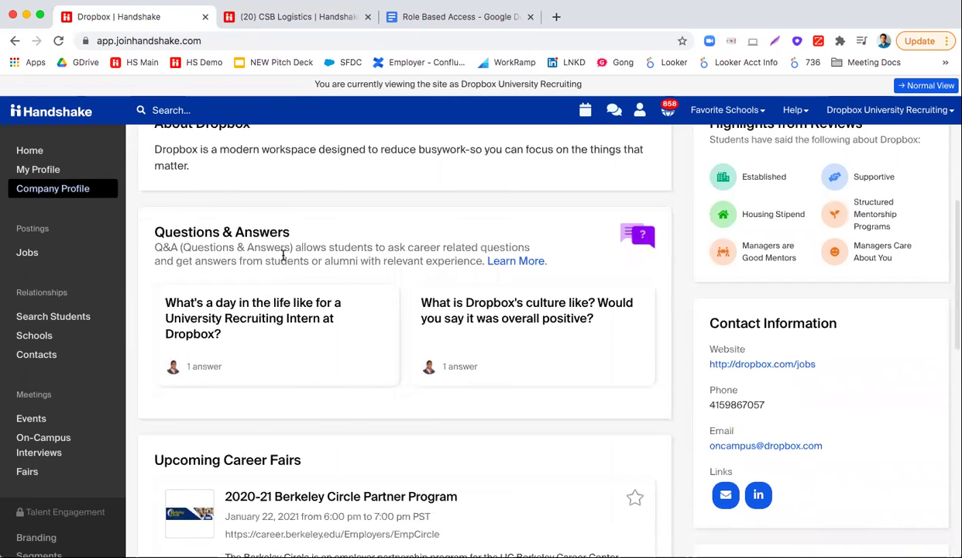
{"action": "scroll", "coordinate": [307, 401], "scroll_direction": "down", "scroll_amount": 3}
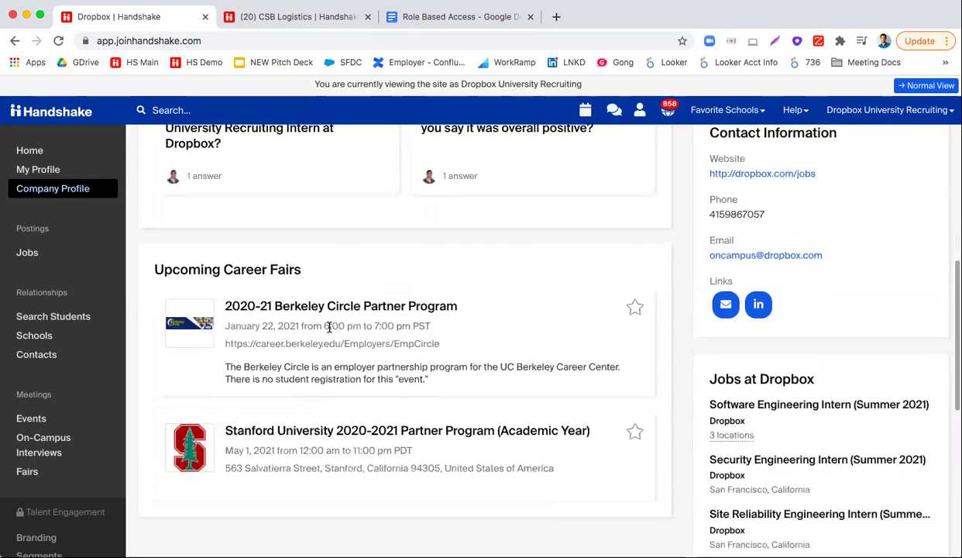
{"action": "scroll", "coordinate": [605, 366], "scroll_direction": "down", "scroll_amount": 3}
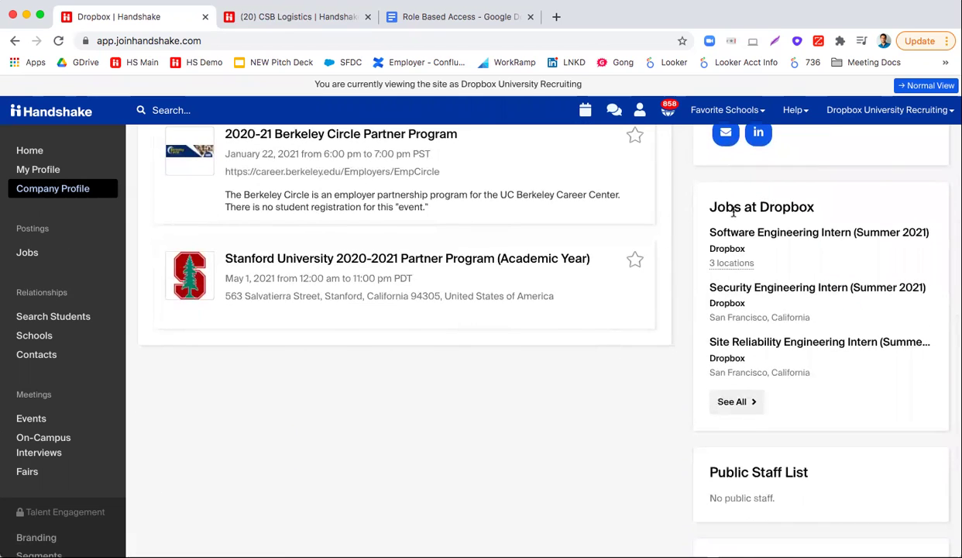
{"action": "scroll", "coordinate": [805, 370], "scroll_direction": "down", "scroll_amount": 3}
{"action": "scroll", "coordinate": [805, 372], "scroll_direction": "up", "scroll_amount": 10}
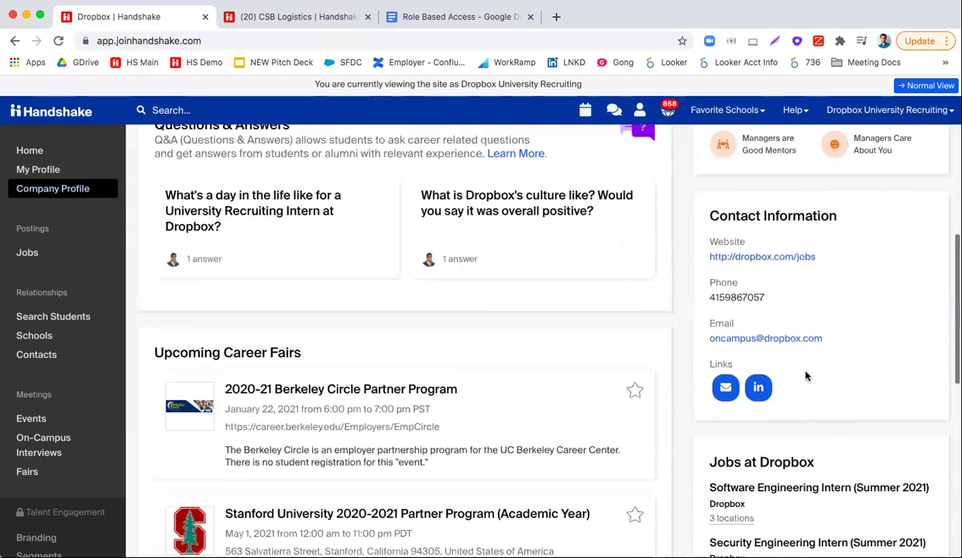
{"action": "scroll", "coordinate": [806, 376], "scroll_direction": "up", "scroll_amount": 3}
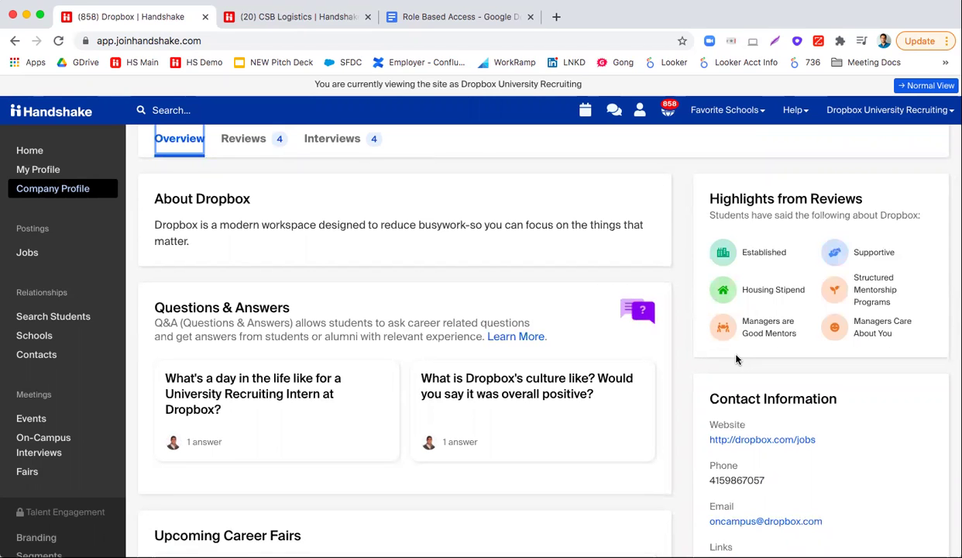
{"action": "scroll", "coordinate": [736, 358], "scroll_direction": "up", "scroll_amount": 3}
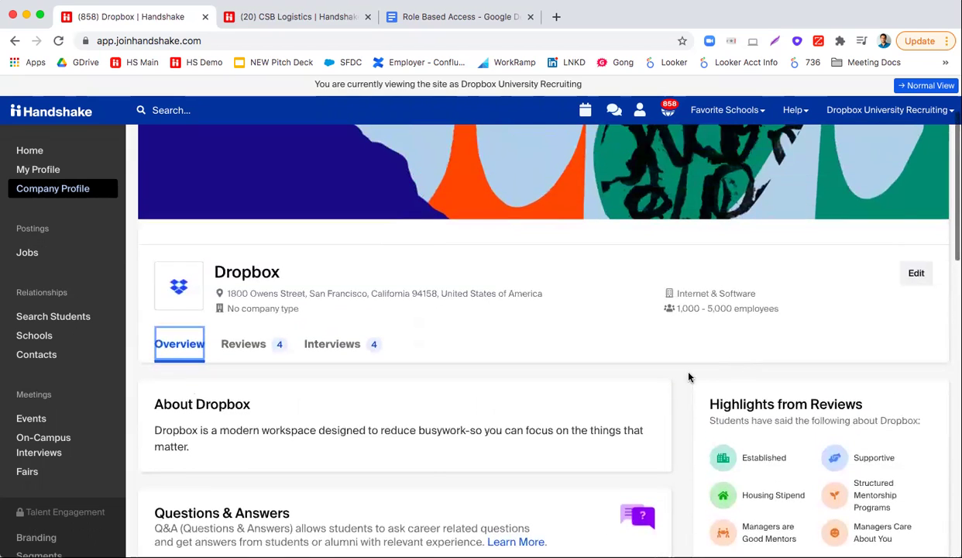
{"action": "scroll", "coordinate": [418, 448], "scroll_direction": "down", "scroll_amount": 2}
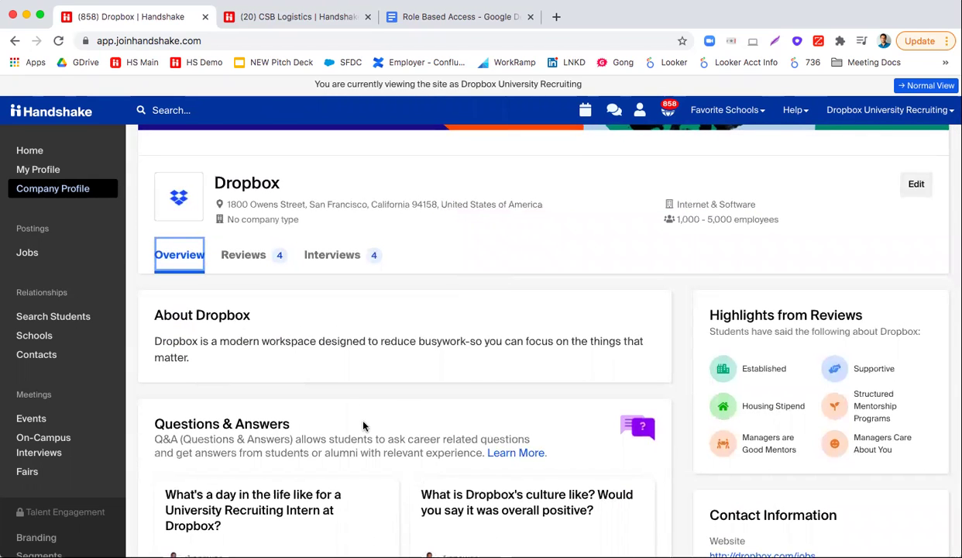
{"action": "scroll", "coordinate": [363, 425], "scroll_direction": "up", "scroll_amount": 3}
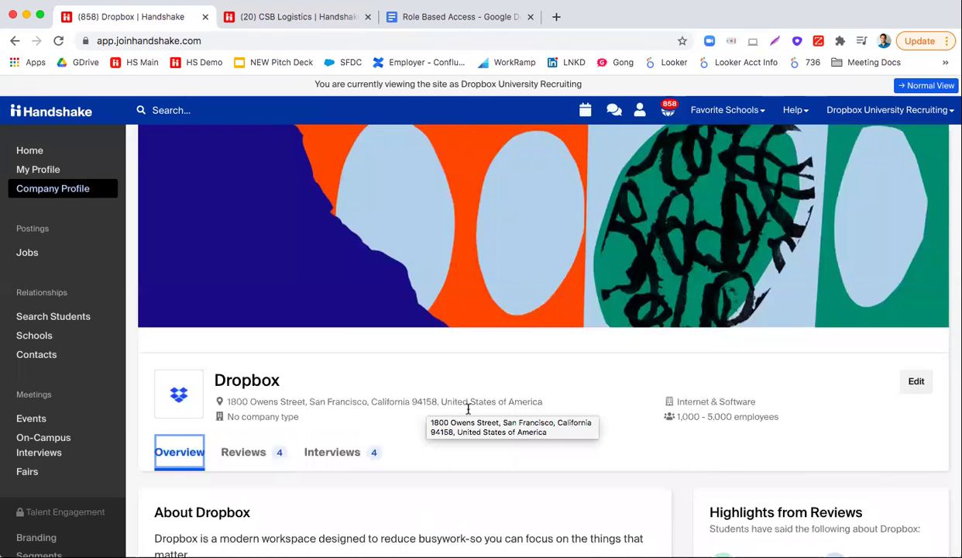
Open the CSB Logistics Edit > Details form and scroll down to its Logo and Banner fields
{"action": "left_click", "coordinate": [249, 25]}
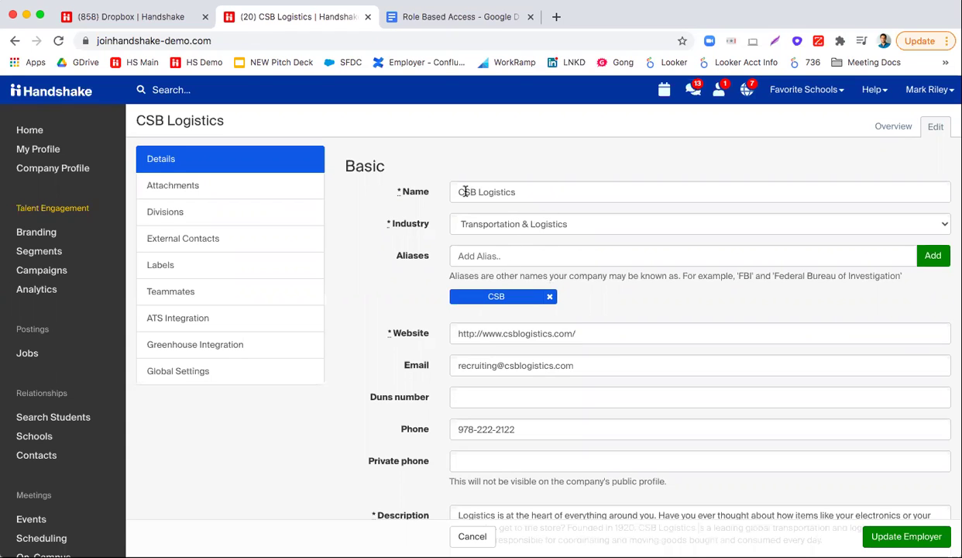
{"action": "scroll", "coordinate": [483, 305], "scroll_direction": "down", "scroll_amount": 2}
{"action": "scroll", "coordinate": [498, 308], "scroll_direction": "down", "scroll_amount": 2}
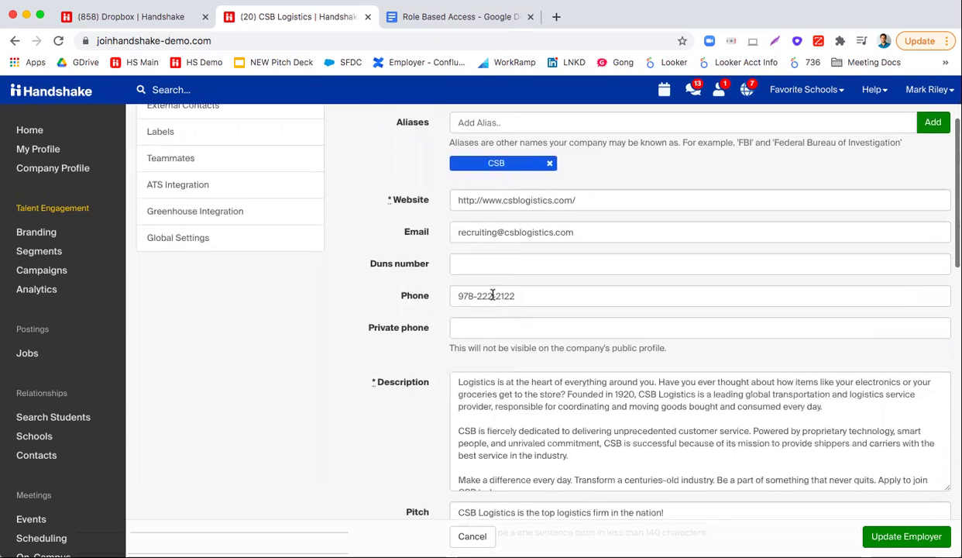
{"action": "scroll", "coordinate": [420, 395], "scroll_direction": "down", "scroll_amount": 2}
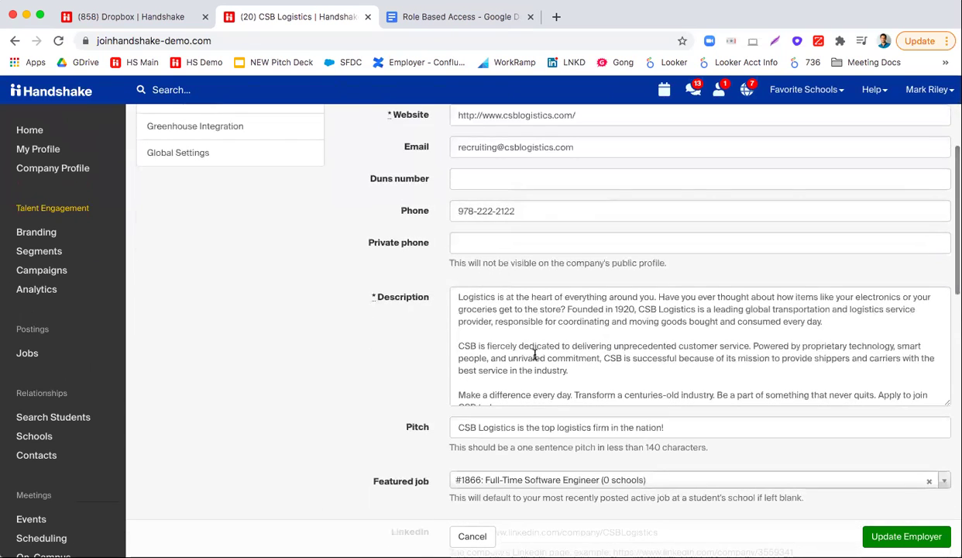
{"action": "scroll", "coordinate": [511, 355], "scroll_direction": "down", "scroll_amount": 1}
{"action": "scroll", "coordinate": [392, 404], "scroll_direction": "down", "scroll_amount": 5}
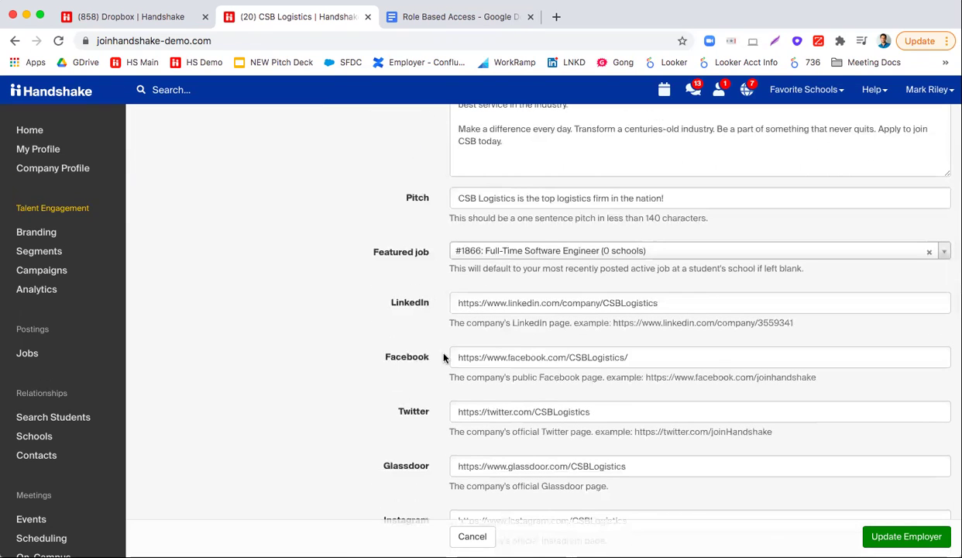
{"action": "scroll", "coordinate": [415, 395], "scroll_direction": "down", "scroll_amount": 2}
{"action": "scroll", "coordinate": [413, 407], "scroll_direction": "down", "scroll_amount": 3}
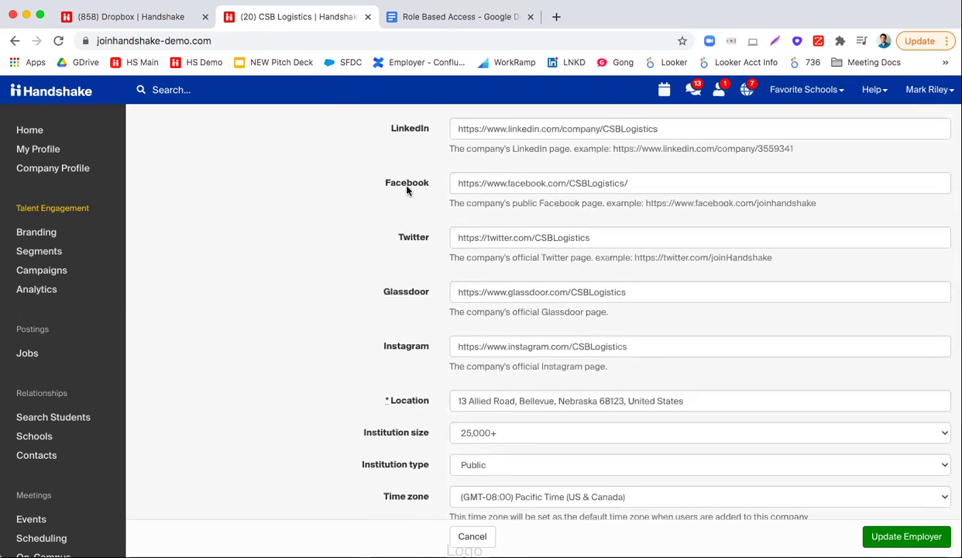
{"action": "scroll", "coordinate": [418, 354], "scroll_direction": "down", "scroll_amount": 3}
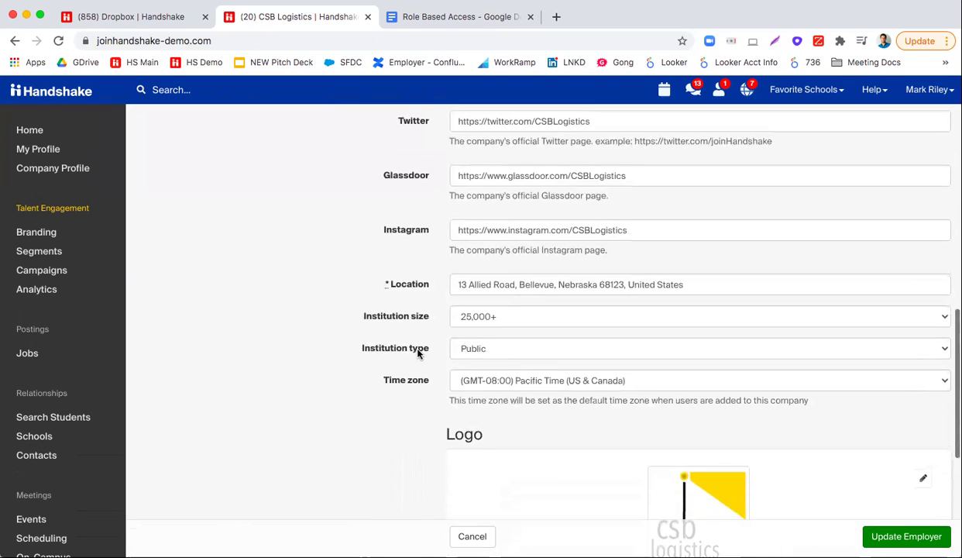
{"action": "scroll", "coordinate": [446, 394], "scroll_direction": "down", "scroll_amount": 7}
{"action": "scroll", "coordinate": [445, 395], "scroll_direction": "down", "scroll_amount": 2}
Scroll back up to the top of the CSB Logistics details form
{"action": "scroll", "coordinate": [444, 395], "scroll_direction": "up", "scroll_amount": 3}
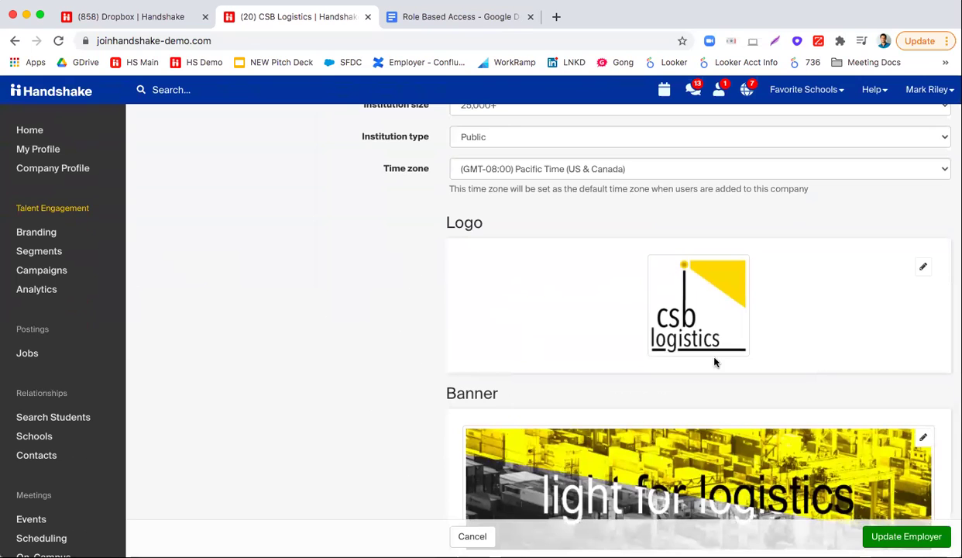
{"action": "scroll", "coordinate": [628, 453], "scroll_direction": "down", "scroll_amount": 3}
{"action": "scroll", "coordinate": [647, 470], "scroll_direction": "up", "scroll_amount": 10}
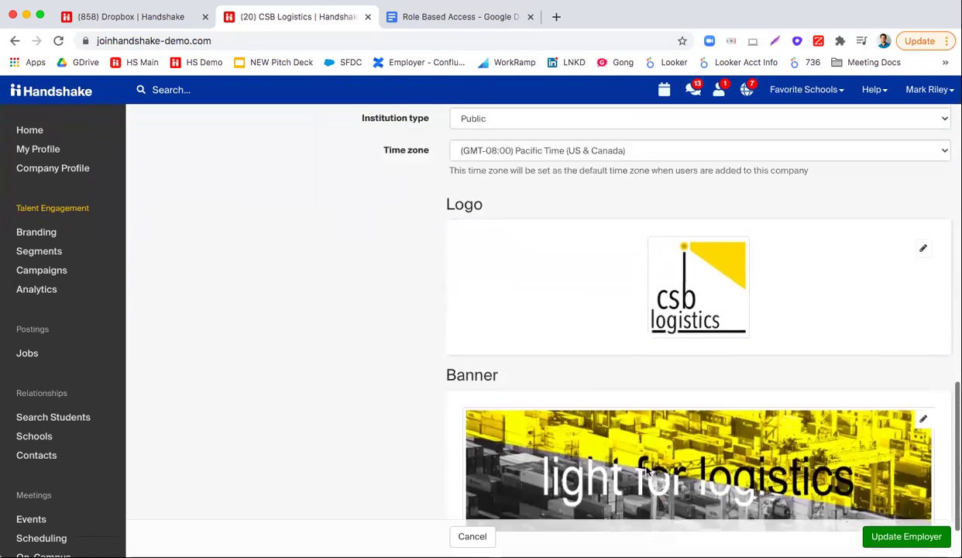
{"action": "scroll", "coordinate": [647, 471], "scroll_direction": "up", "scroll_amount": 3}
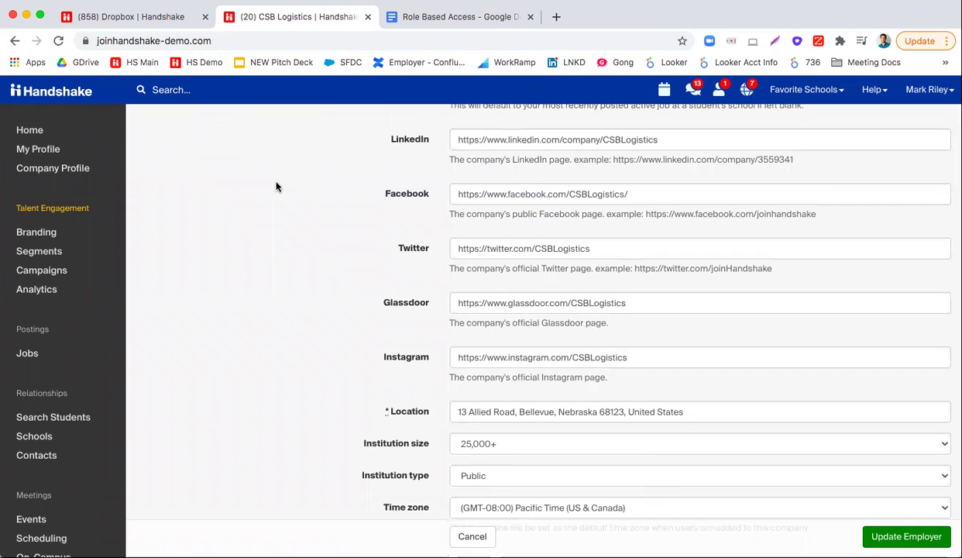
{"action": "scroll", "coordinate": [276, 187], "scroll_direction": "up", "scroll_amount": 20}
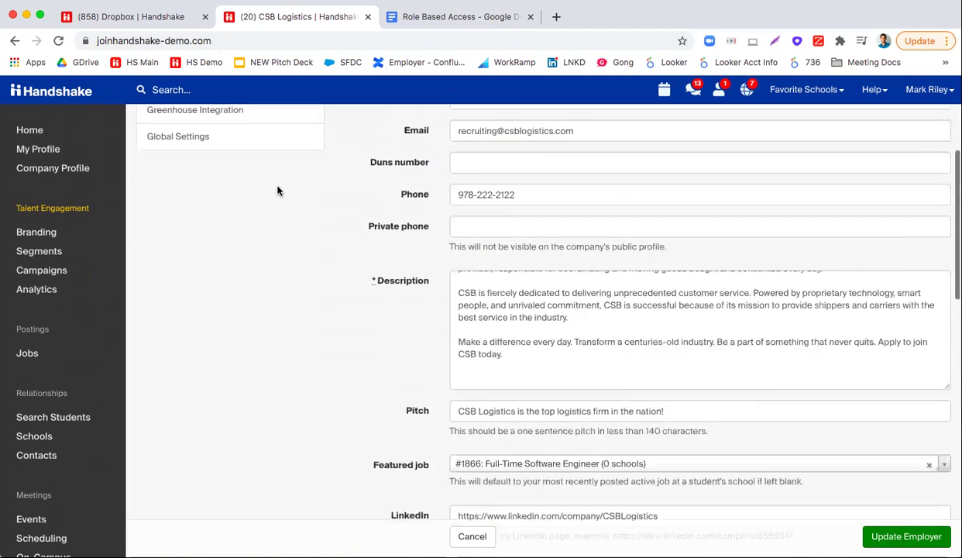